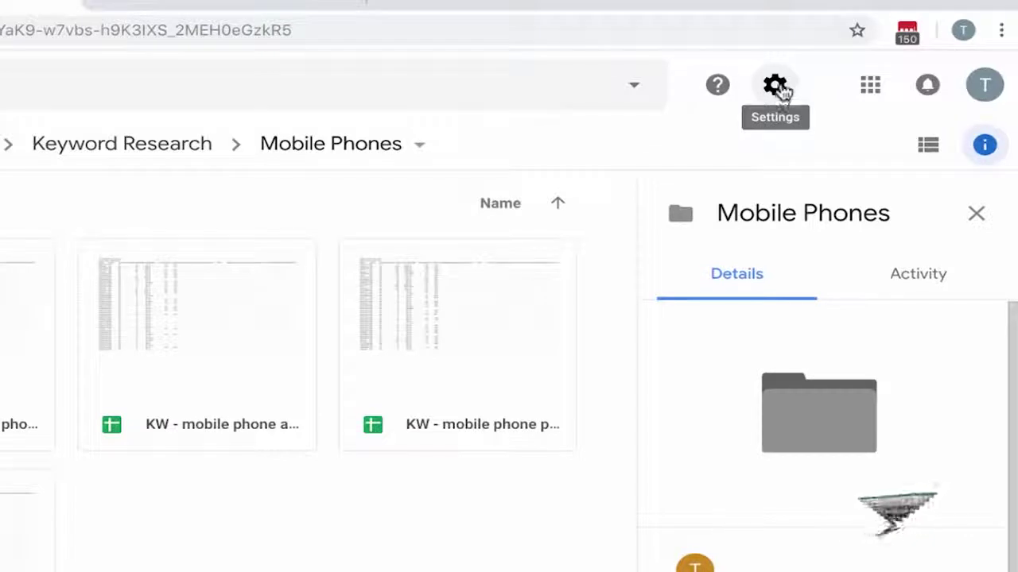
Review the Convert uploads option in the Drive settings, then close the settings.
click(776, 87)
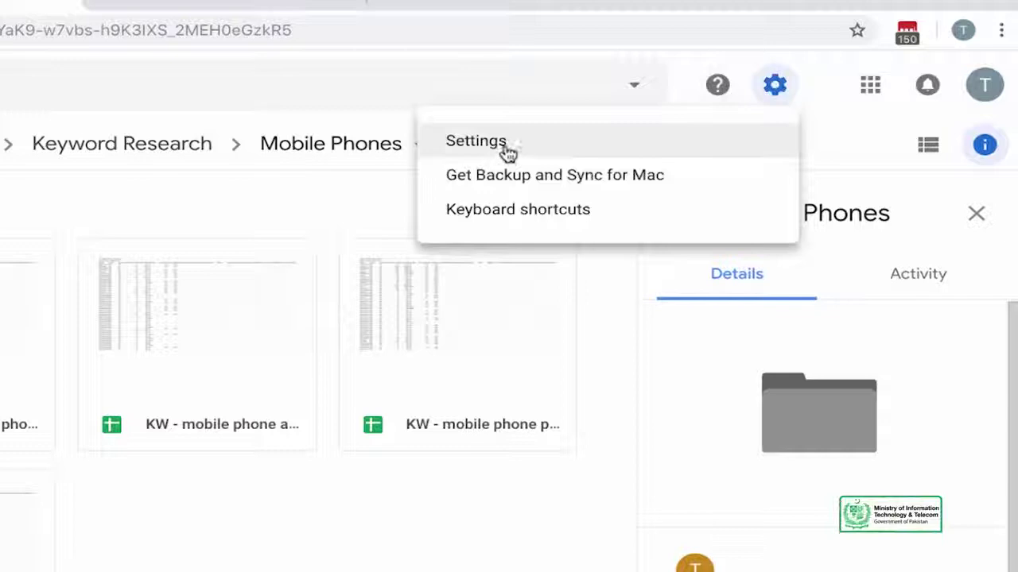
click(477, 143)
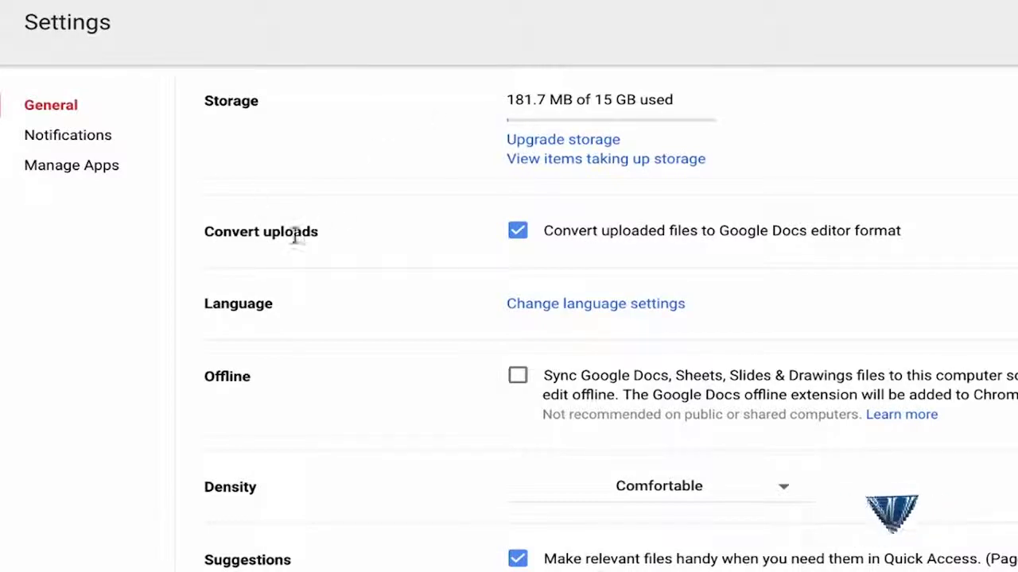
drag(195, 233, 318, 231)
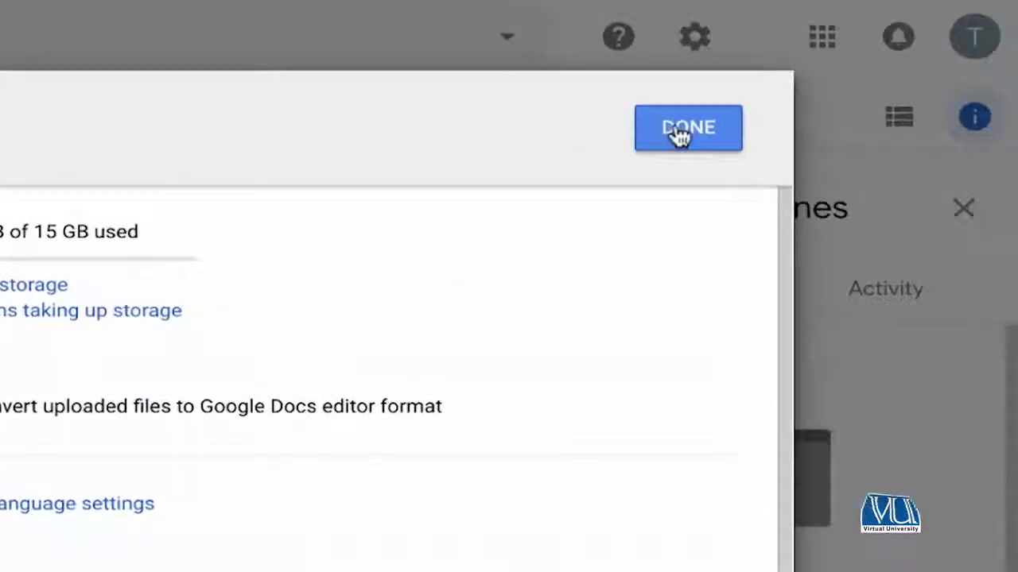
click(674, 131)
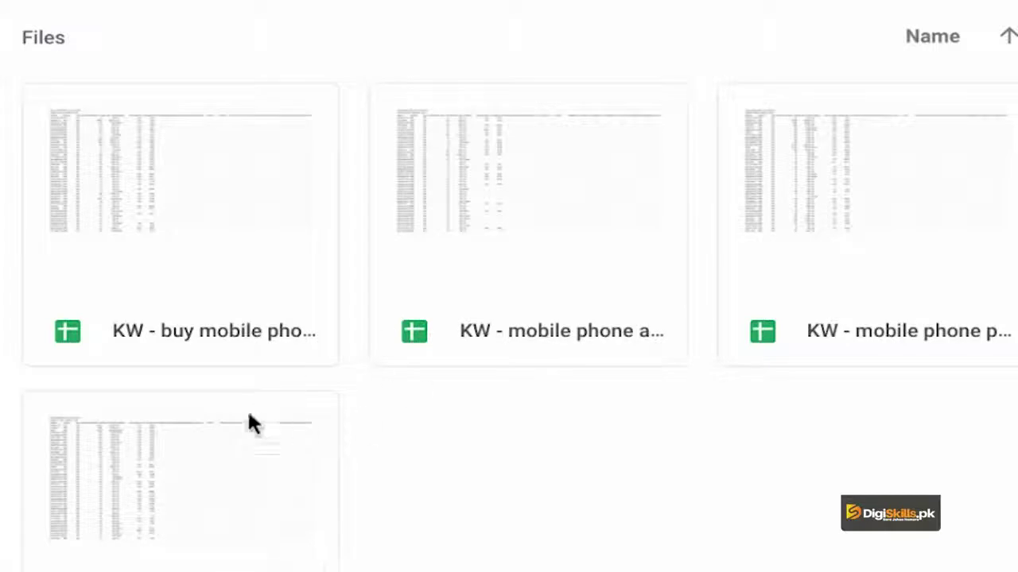
Open the KW - mobile phones spreadsheet and examine its title rows and the columns from Keyword to Max search volume.
double_click(194, 547)
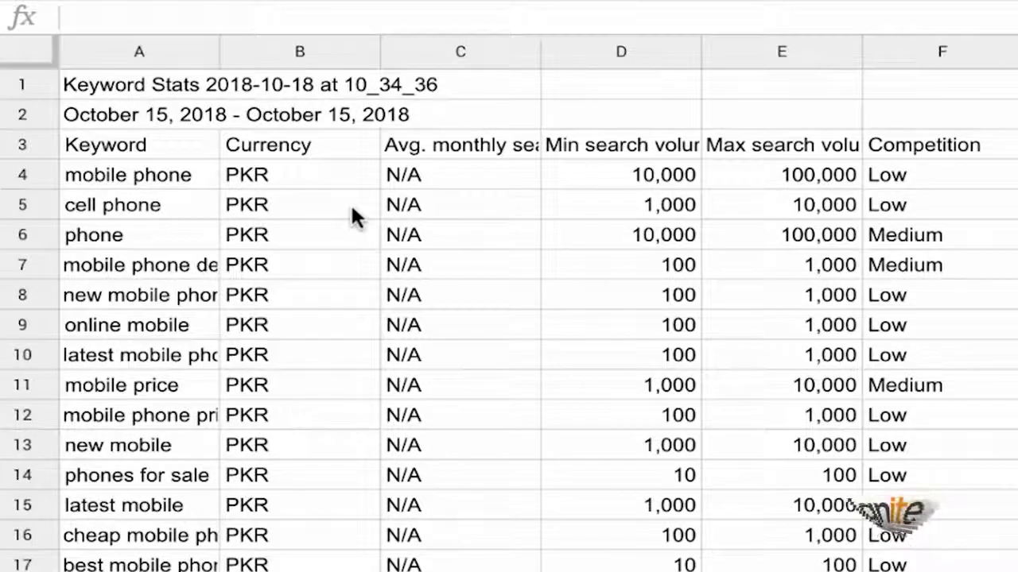
click(300, 201)
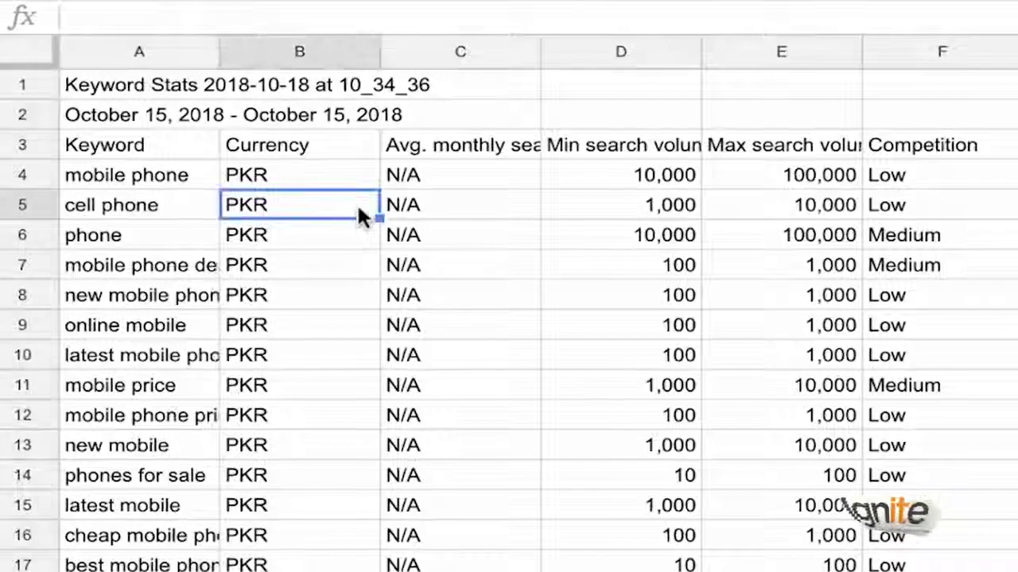
click(109, 87)
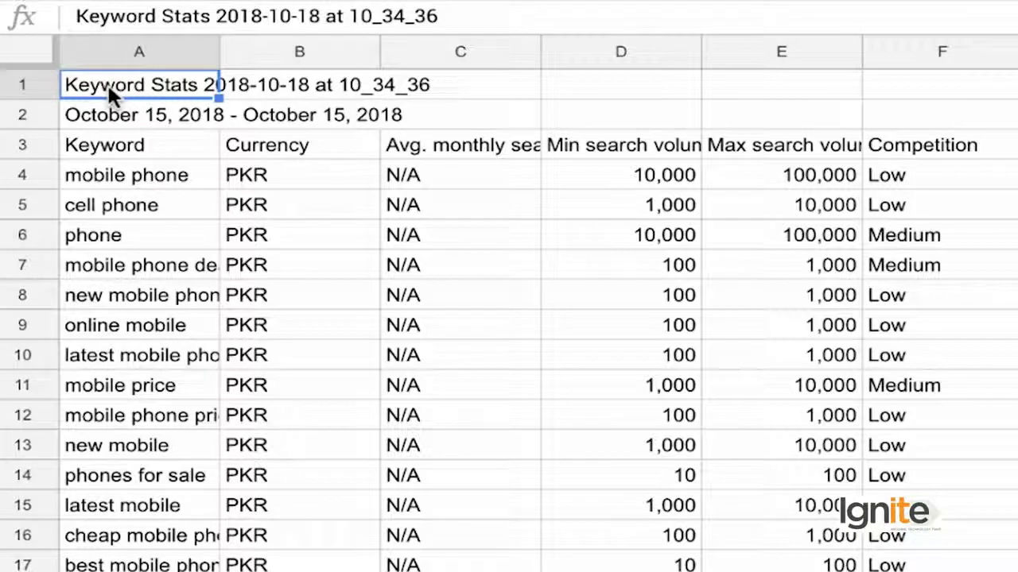
click(101, 116)
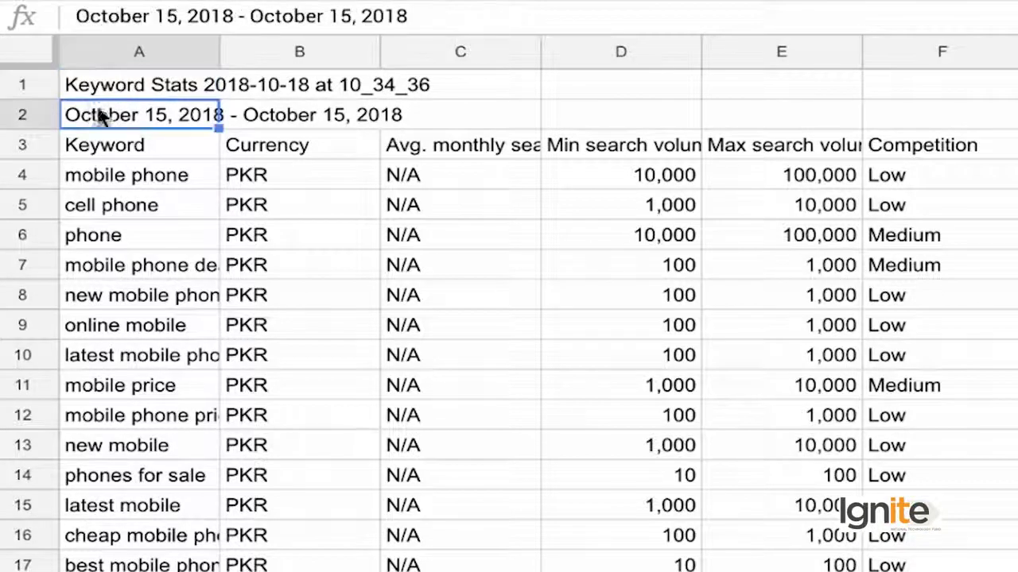
click(190, 181)
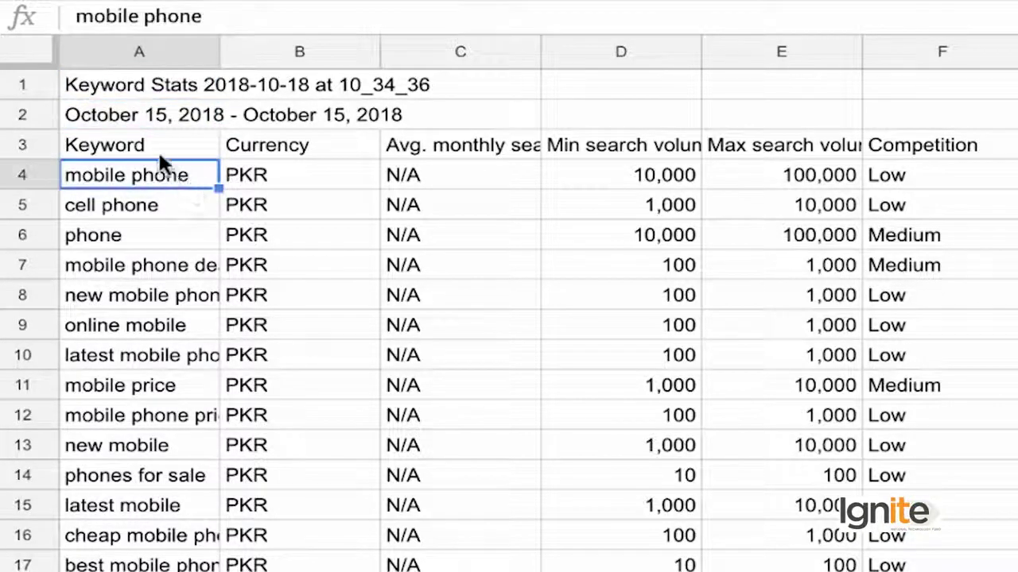
click(163, 155)
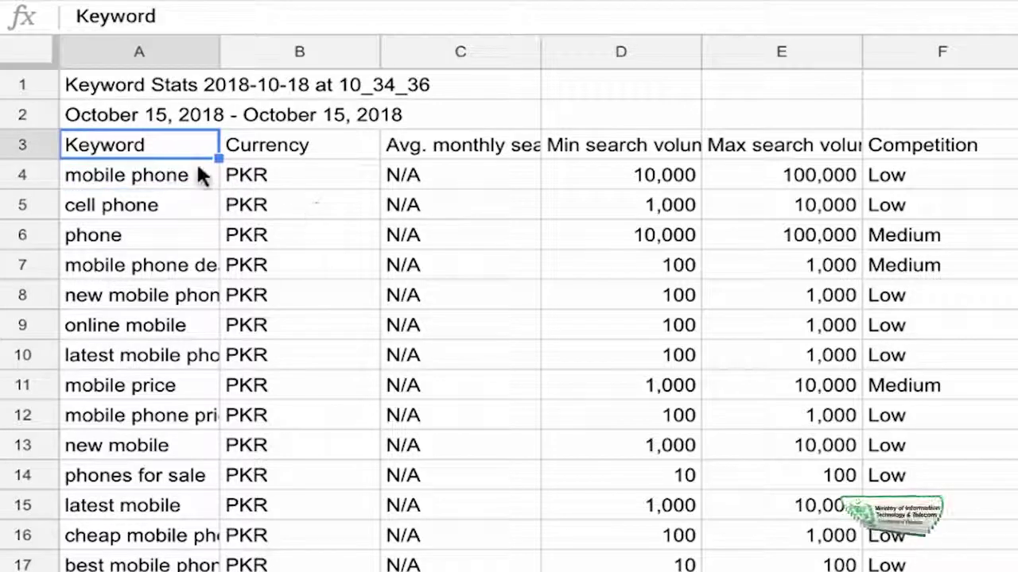
click(150, 50)
click(316, 49)
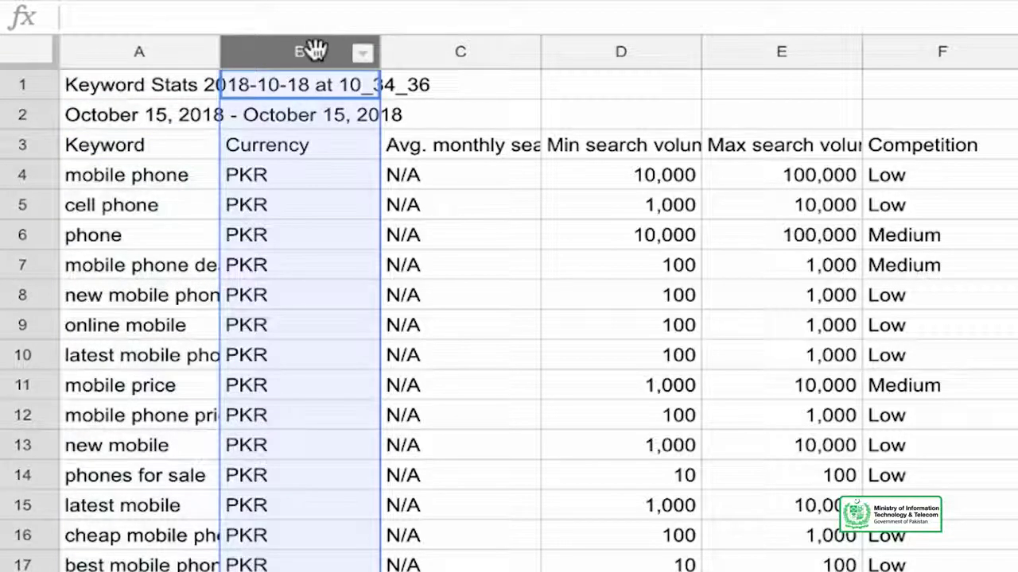
click(476, 51)
click(608, 45)
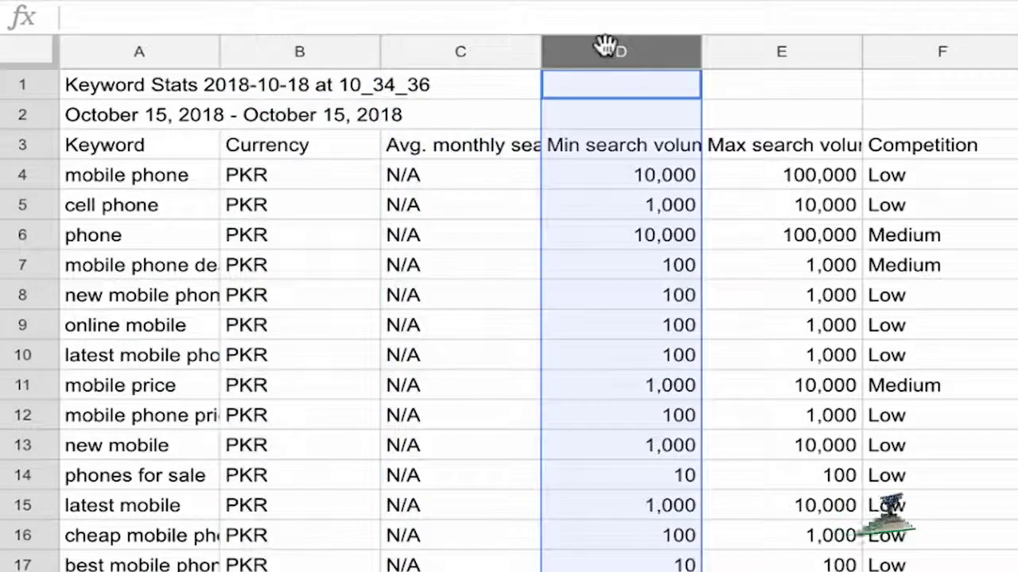
click(745, 56)
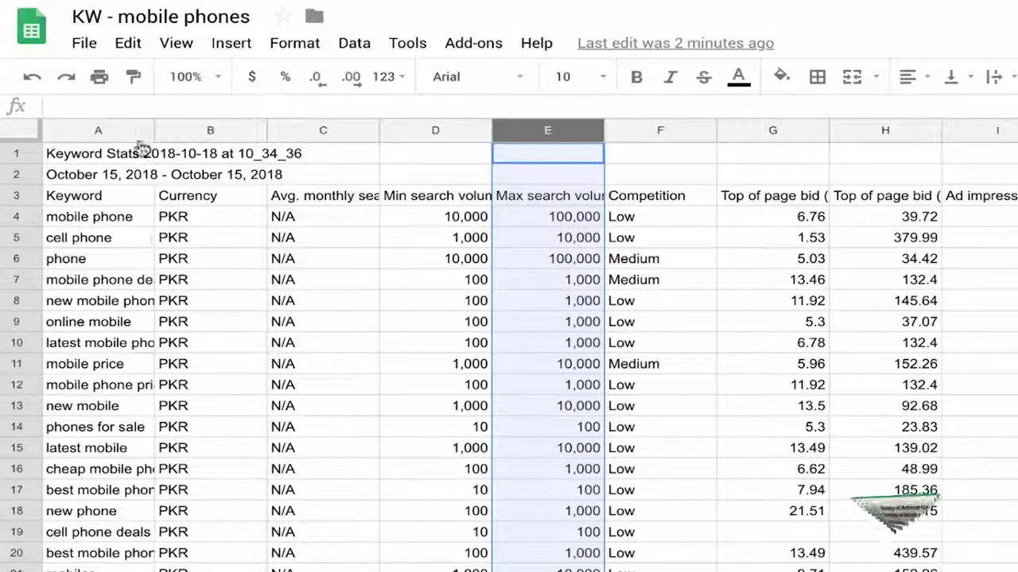
Fit column A's width to its keyword text and freeze the first three rows.
double_click(152, 125)
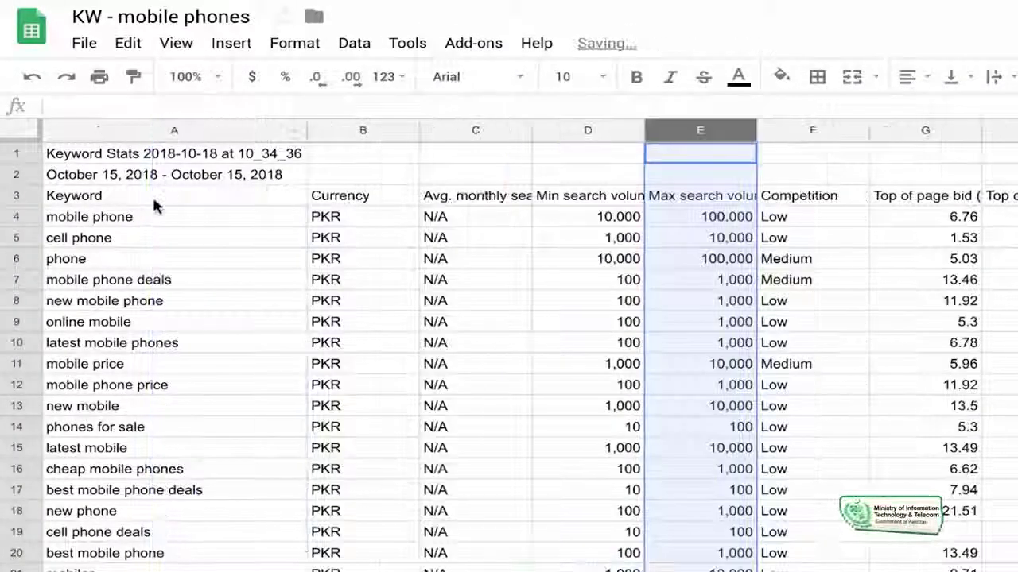
click(259, 202)
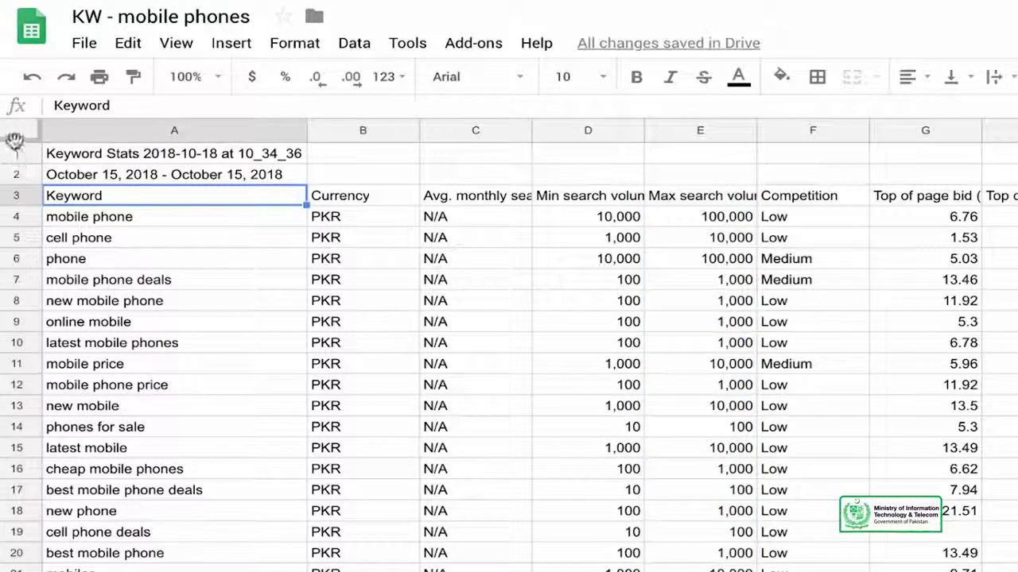
drag(14, 141, 14, 205)
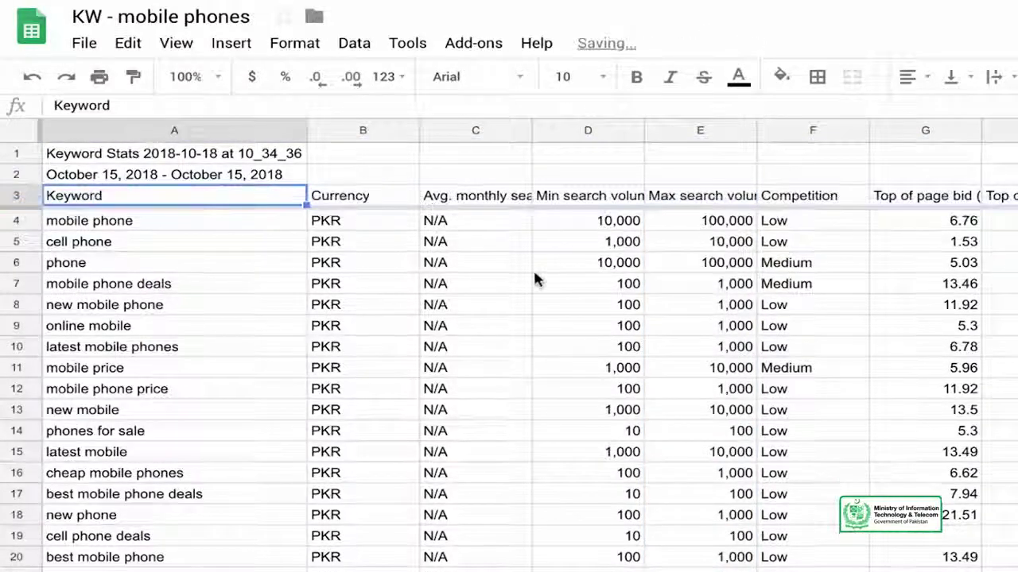
Examine the Competition column and the bid, impression and monthly search columns beyond it.
click(801, 135)
scroll(802, 136, right, 10)
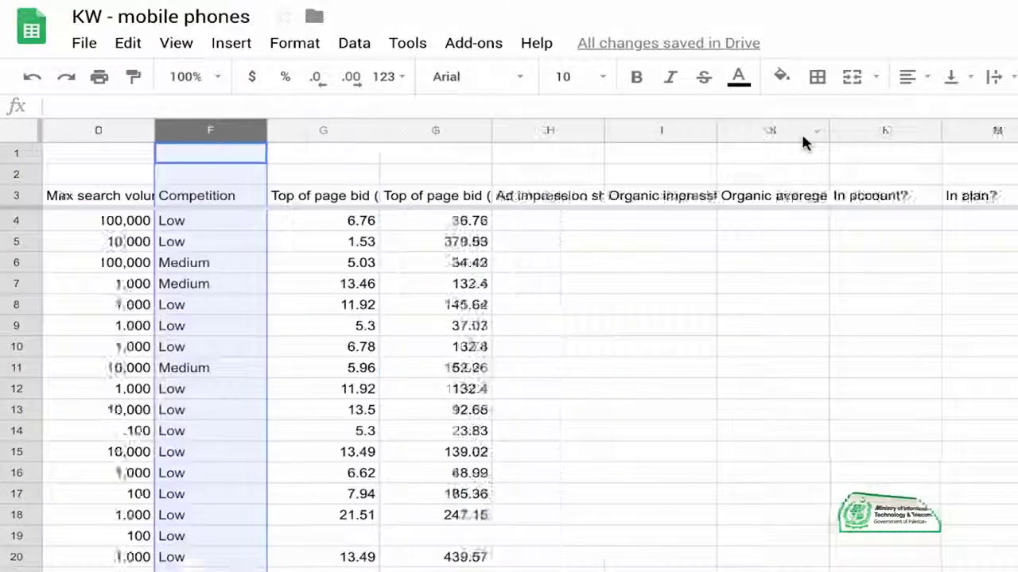
scroll(803, 142, right, 5)
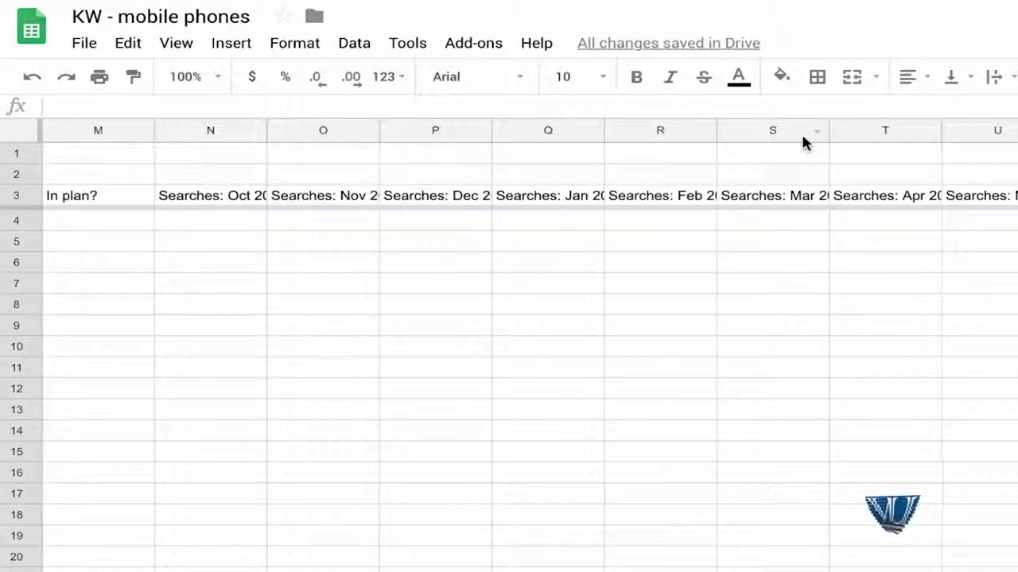
scroll(801, 139, left, 15)
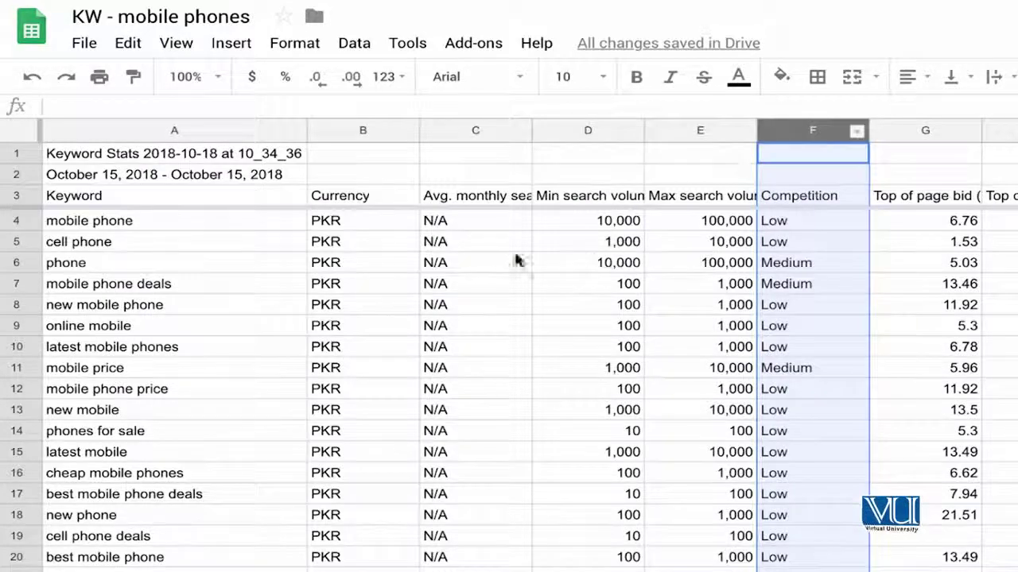
click(188, 203)
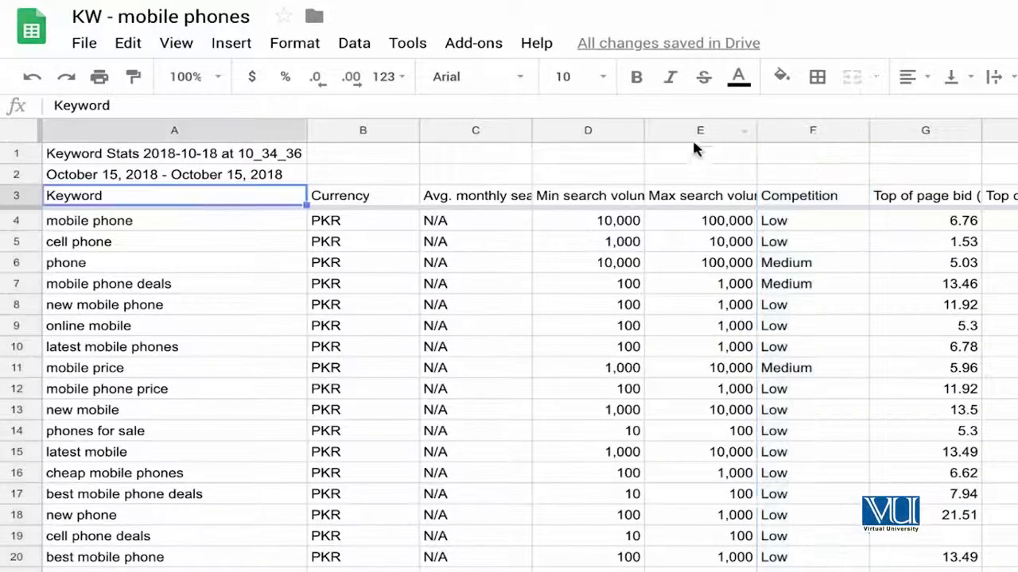
click(690, 136)
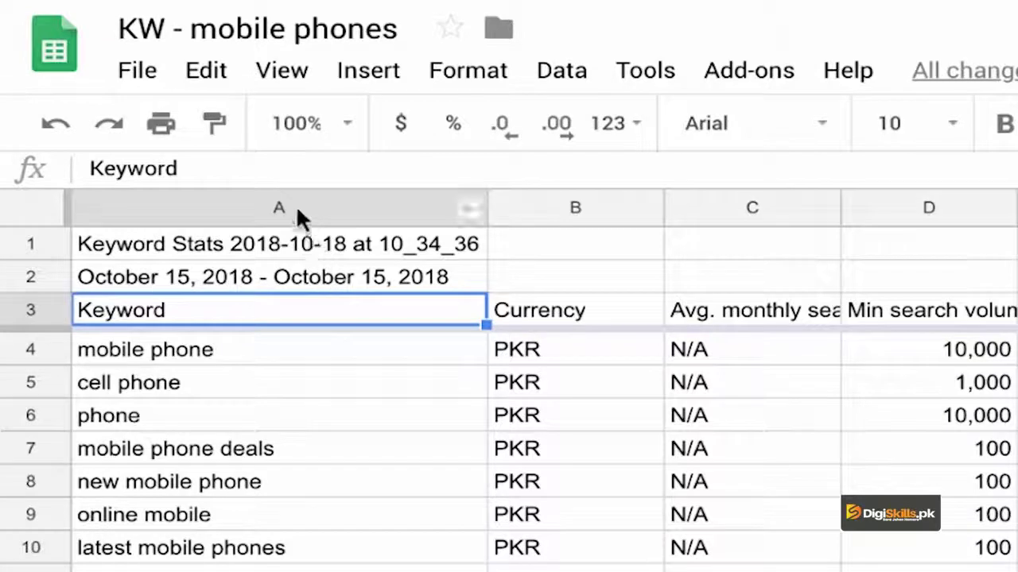
Insert a new column before the Keyword column and enter "#" as its header in A3.
click(294, 208)
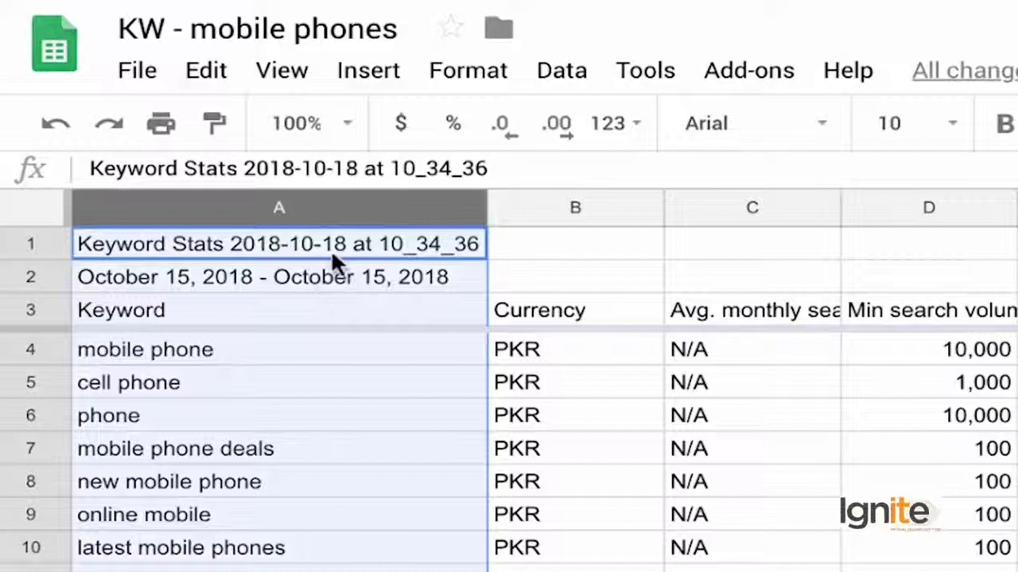
click(355, 79)
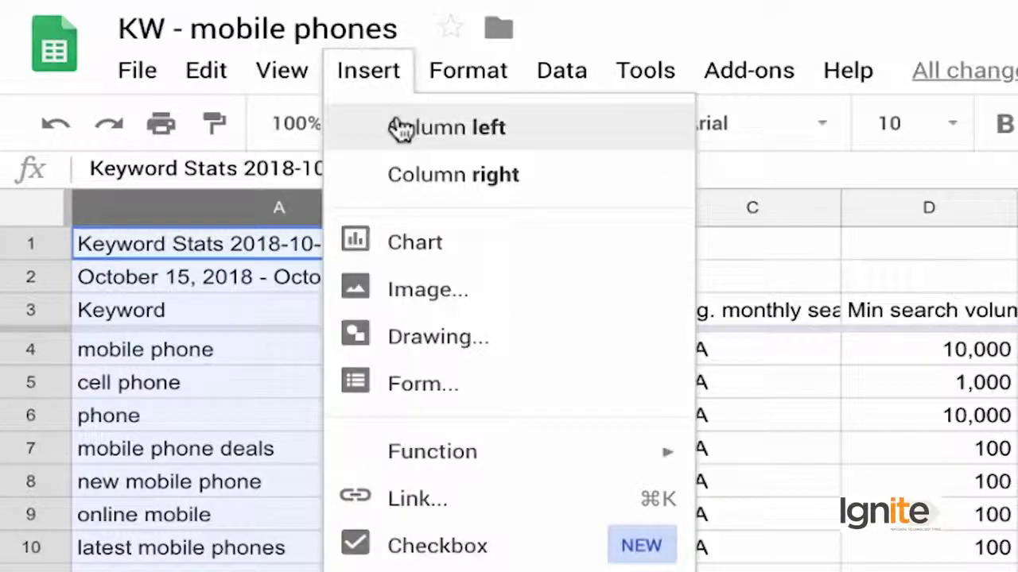
click(436, 134)
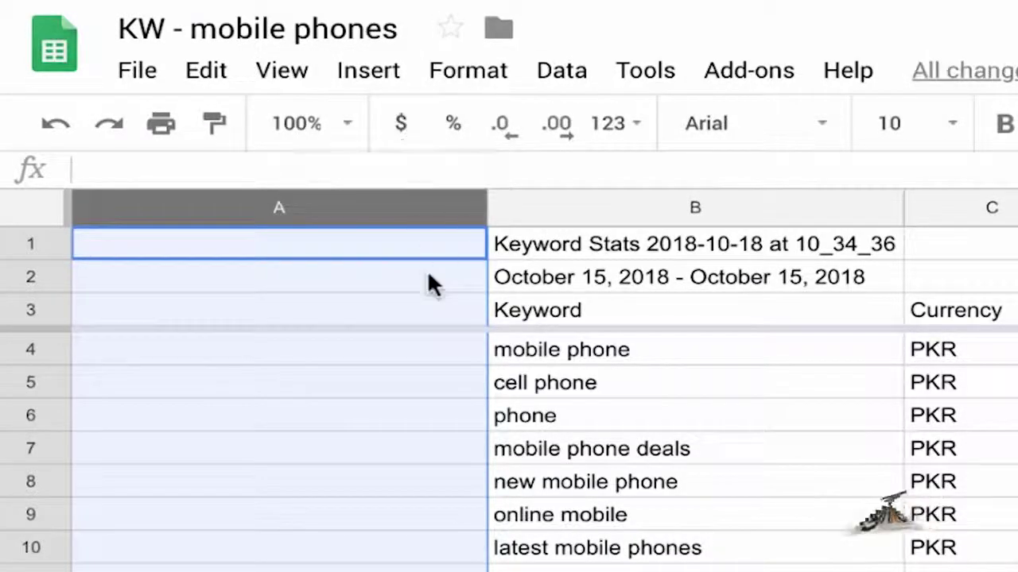
click(416, 373)
click(411, 315)
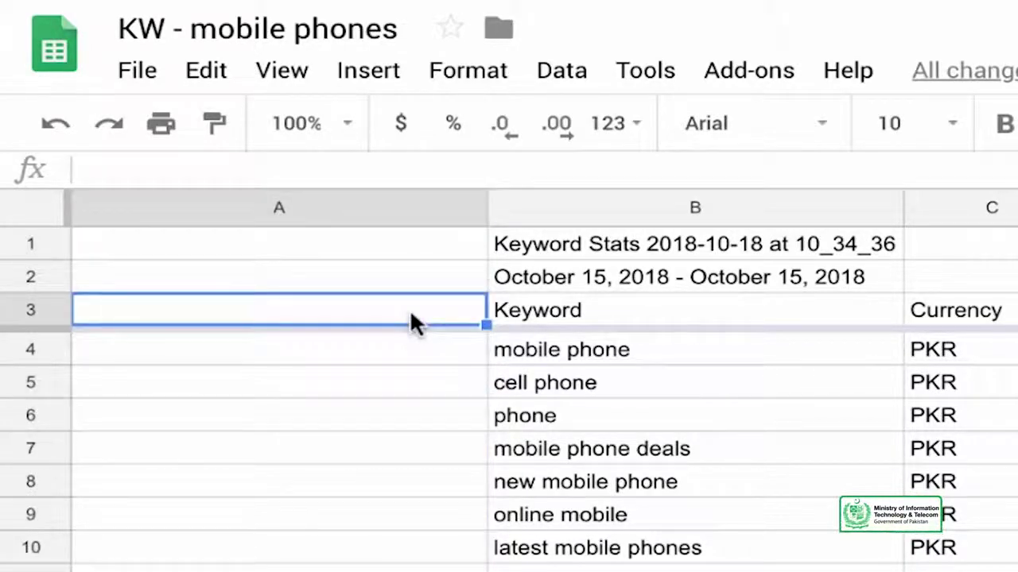
text(#)
key(Return)
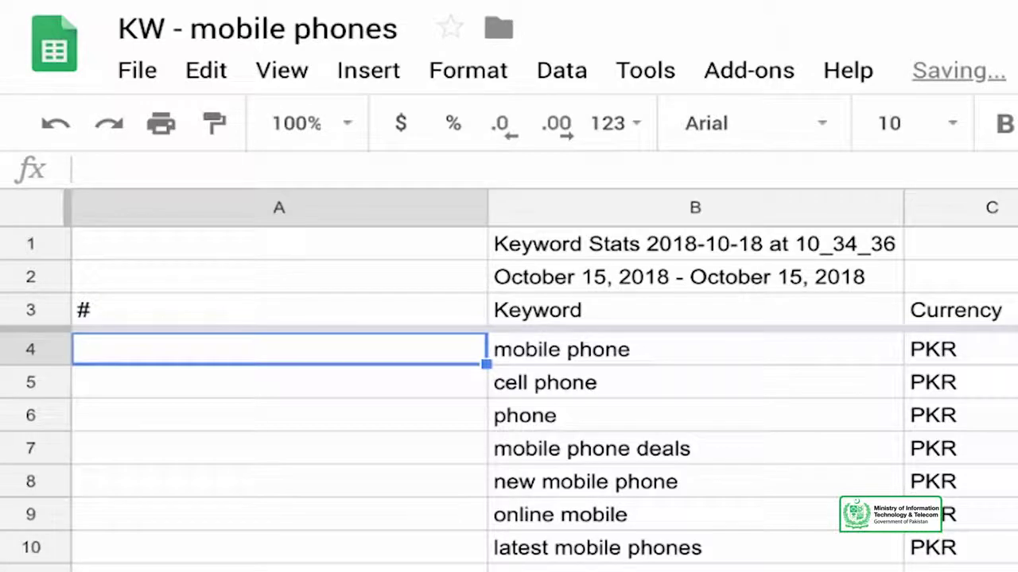
Enter 1 in A4 and 2 in A5, then autofill the number series down alongside all the keywords.
text(1)
key(Return)
text(2)
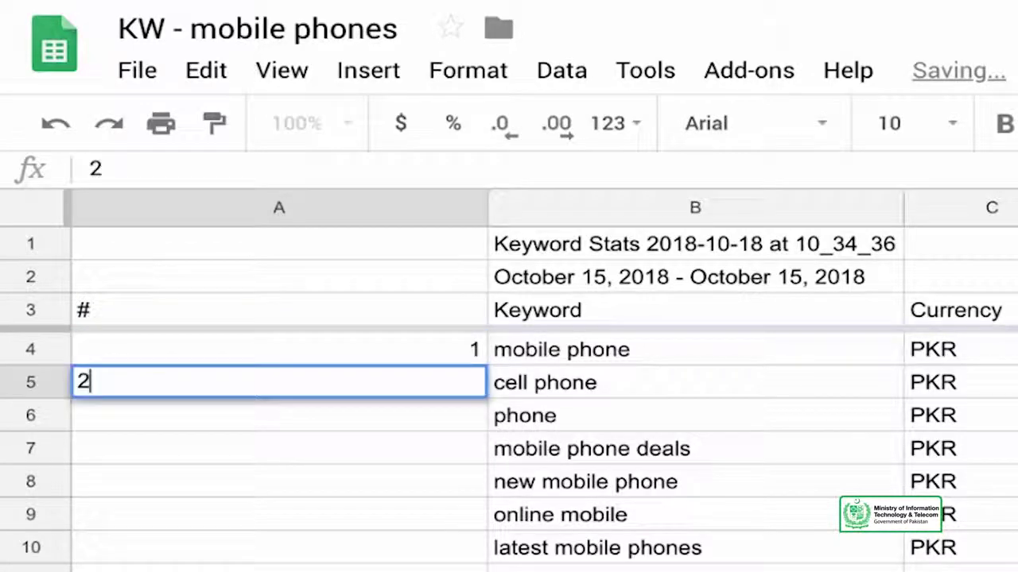
key(Return)
key(Up)
key(Up)
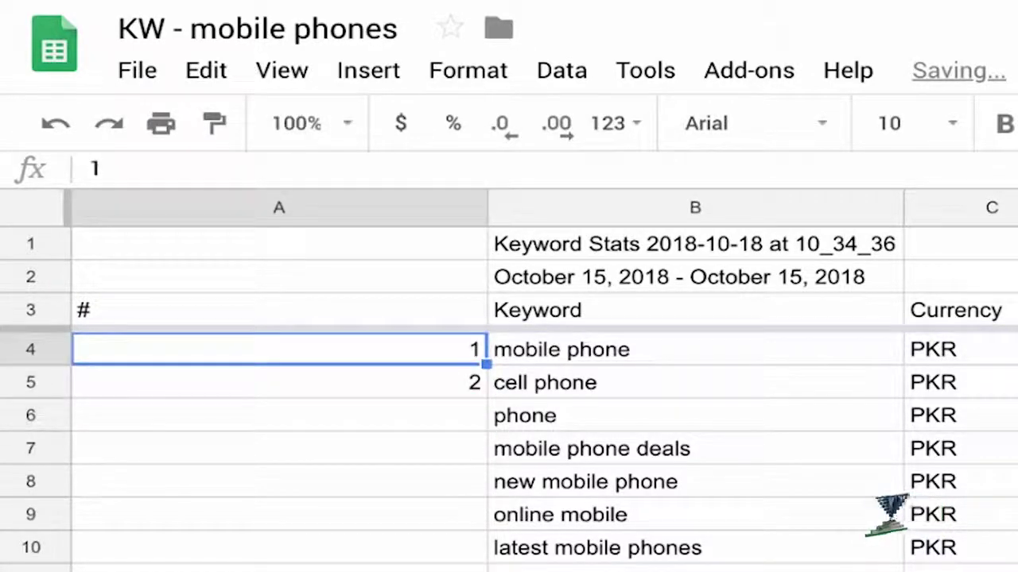
key(shift+Down)
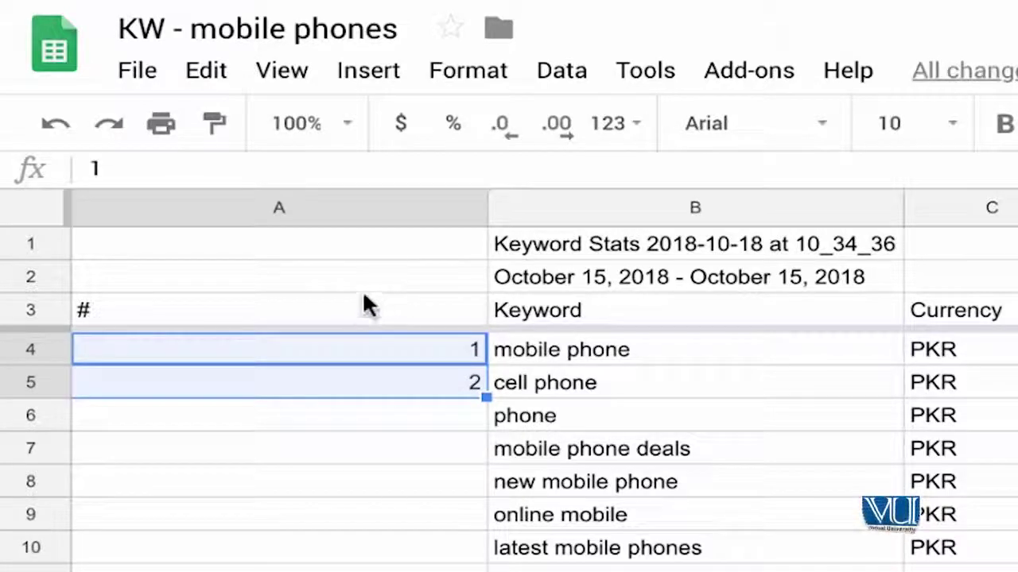
double_click(486, 396)
Check the serial numbers in column A all the way down to the end of the keyword list.
scroll(509, 446, down, 20)
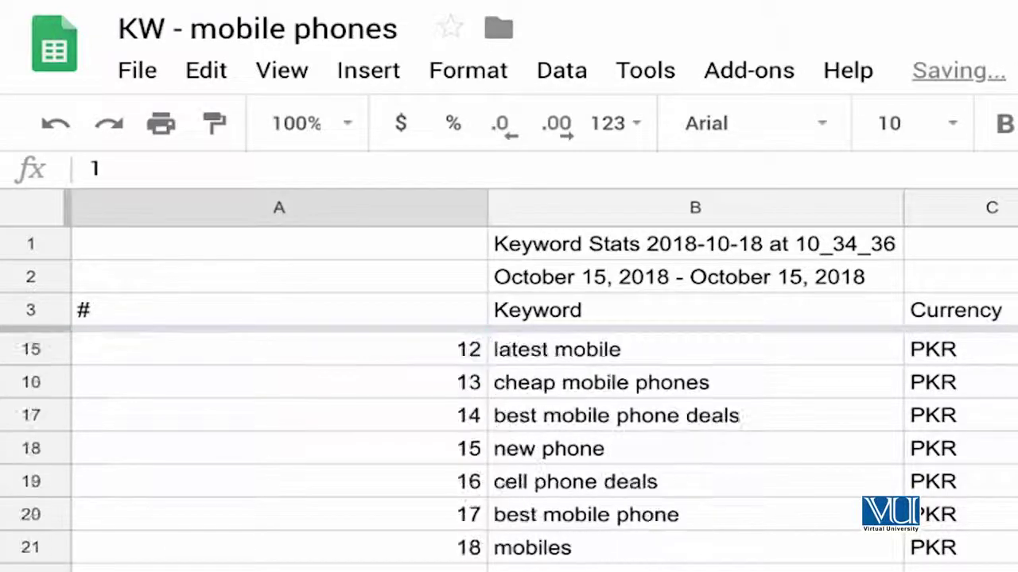
scroll(508, 445, down, 20)
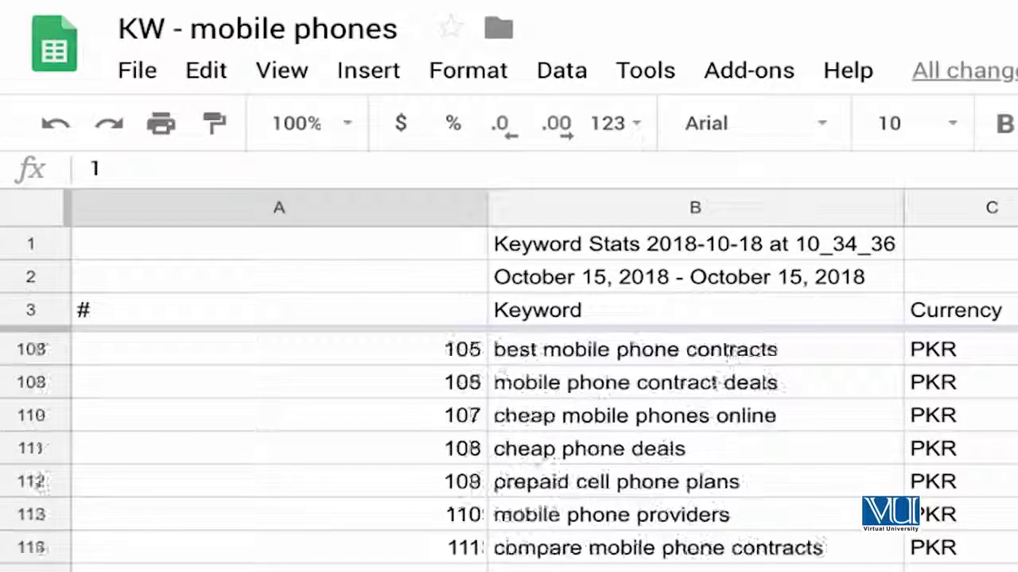
scroll(508, 445, down, 20)
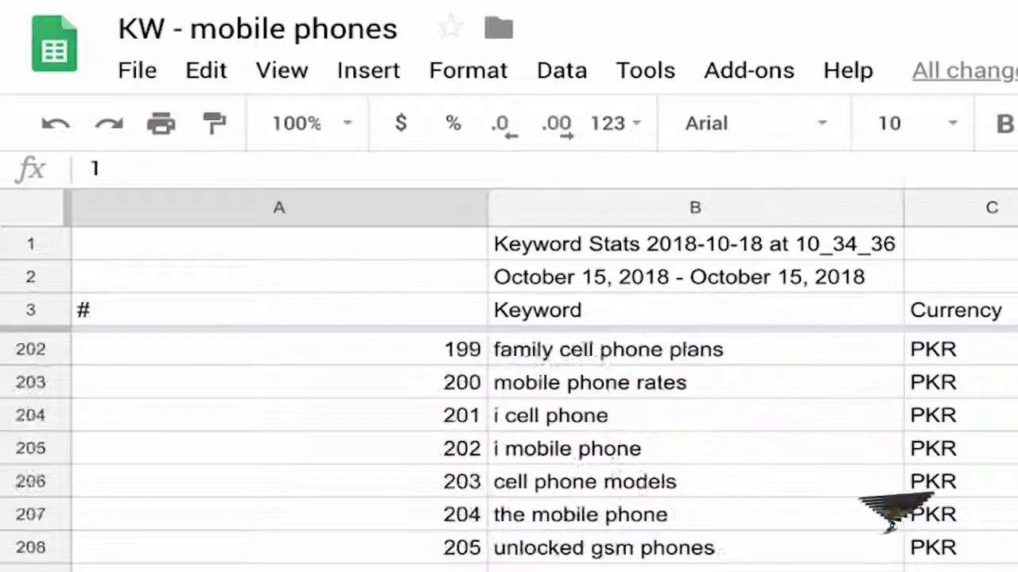
scroll(508, 446, down, 20)
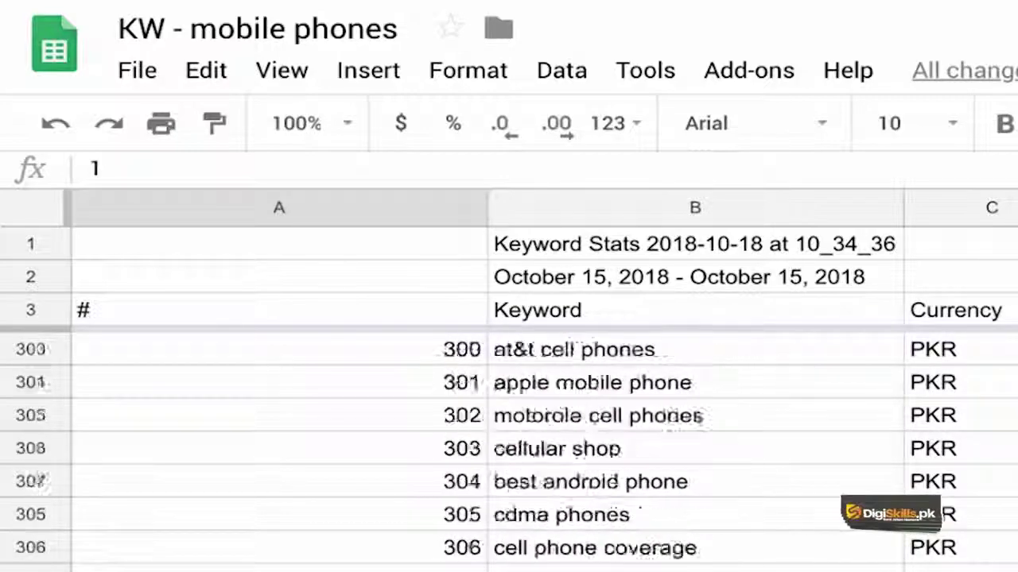
scroll(509, 445, down, 20)
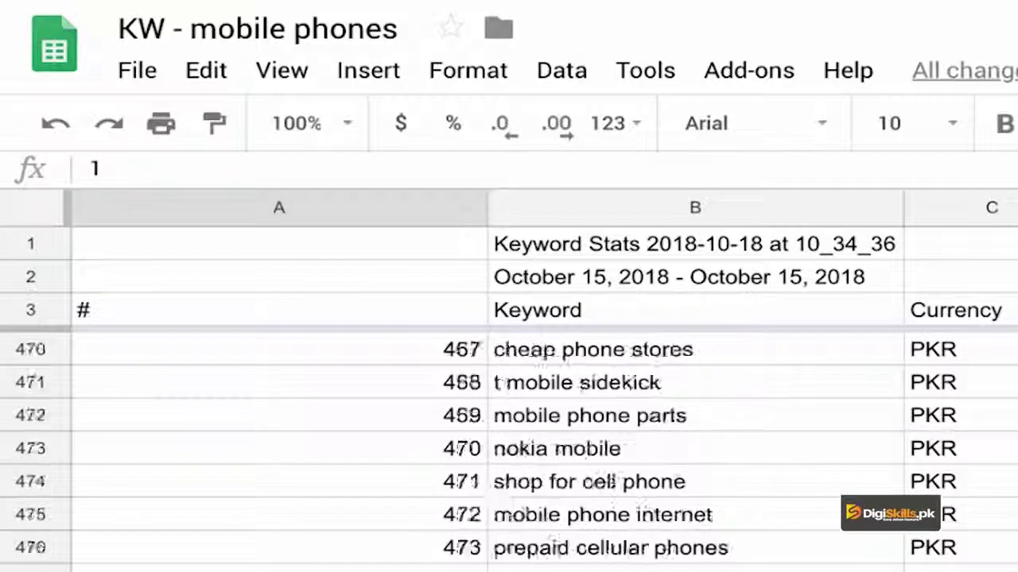
scroll(509, 445, down, 20)
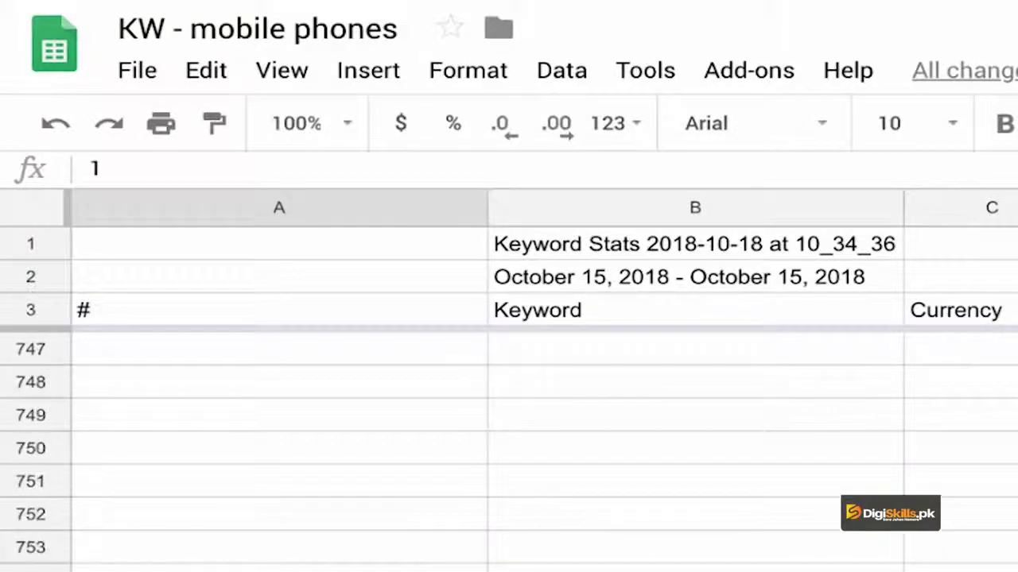
Select the whole keyword table from the header row 3 through the last keyword and create a filter on it.
scroll(509, 445, up, 5)
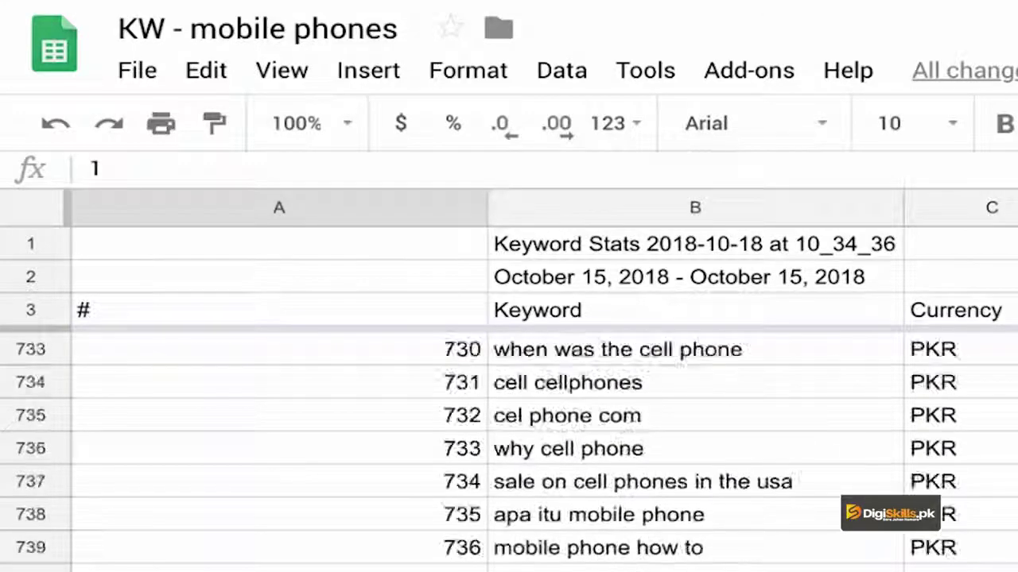
scroll(509, 445, up, 2)
scroll(509, 445, up, 20)
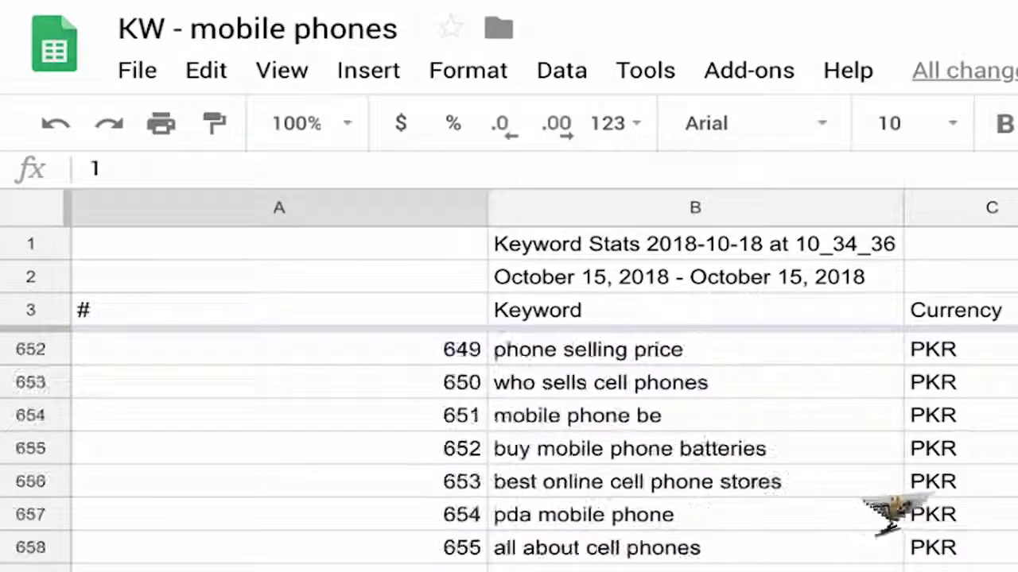
key(Right)
key(Up)
key(Up)
key(Up)
key(Down)
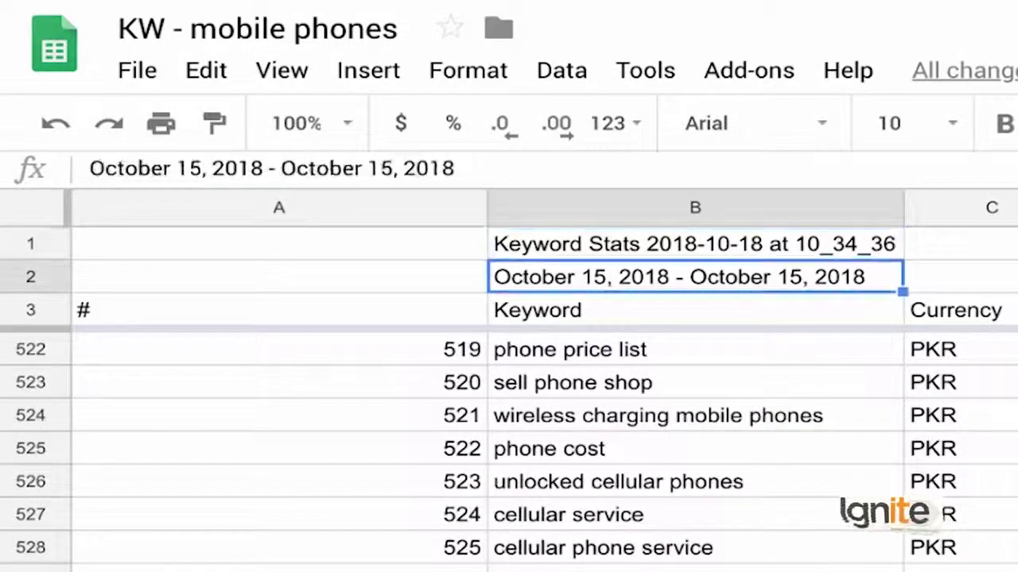
key(Down)
key(Left)
key(shift+Right)
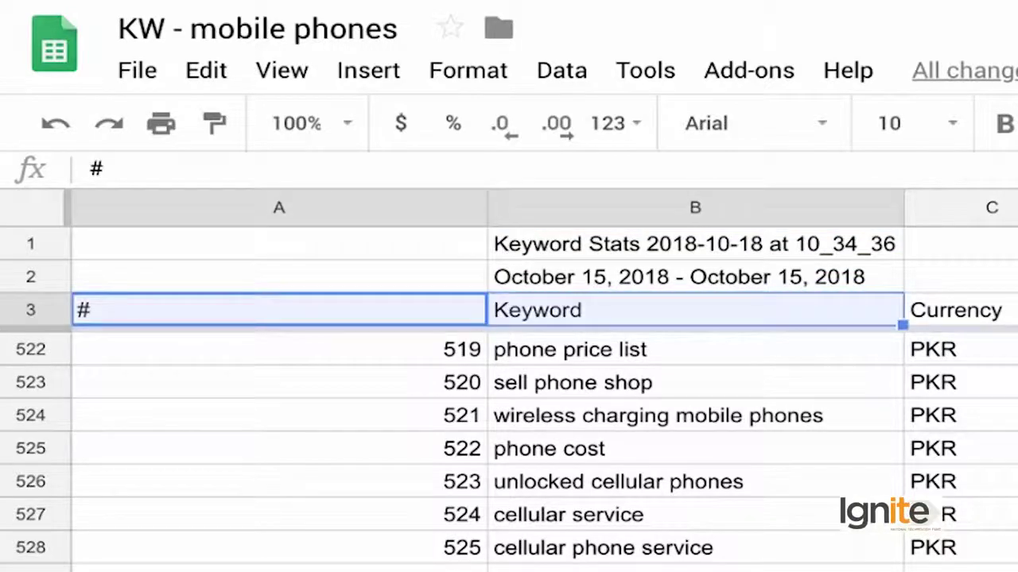
key(ctrl+shift+Right)
key(ctrl+shift+Down)
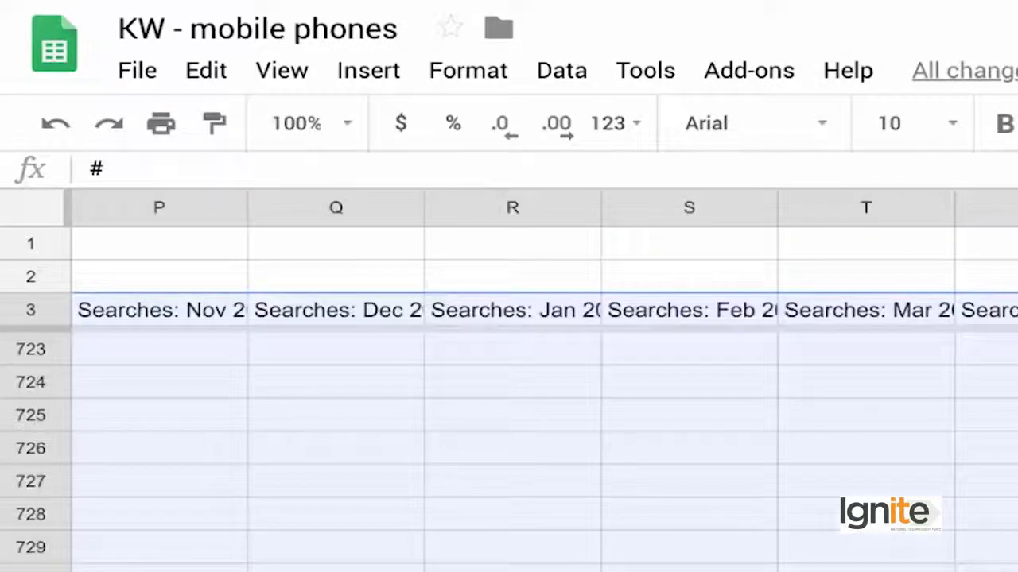
scroll(509, 374, left, 1)
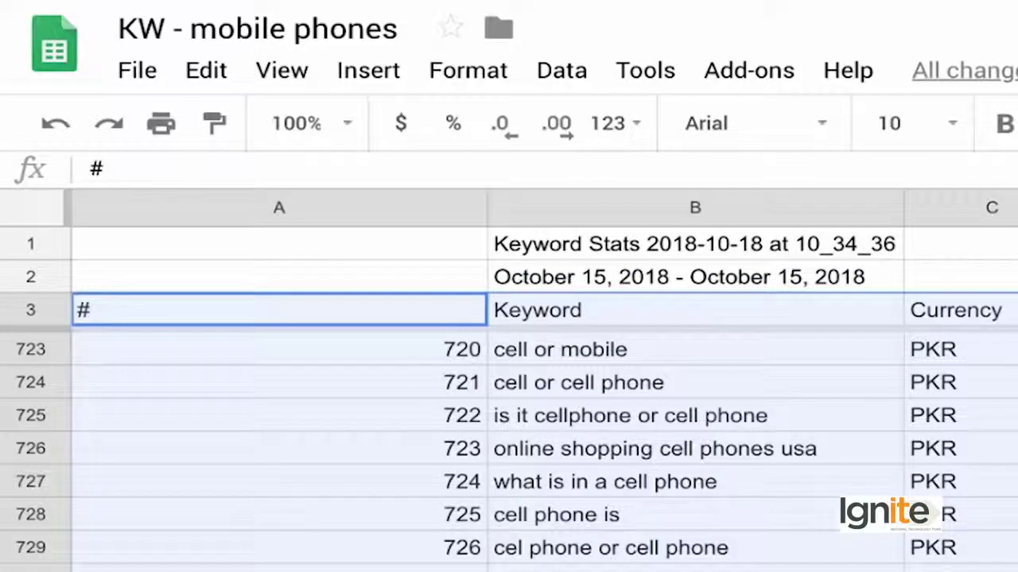
scroll(509, 451, down, 10)
scroll(509, 452, up, 2)
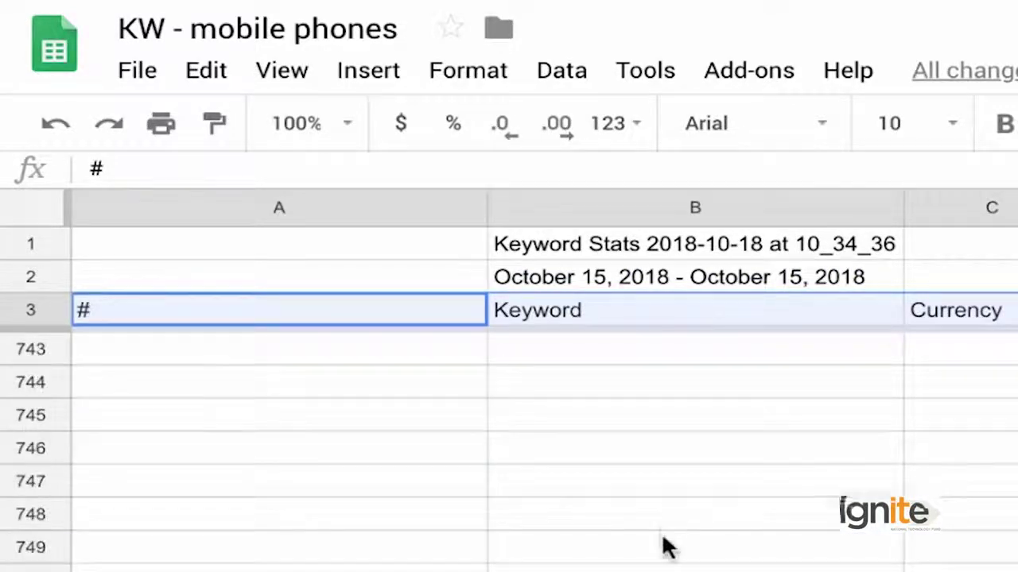
scroll(663, 545, up, 2)
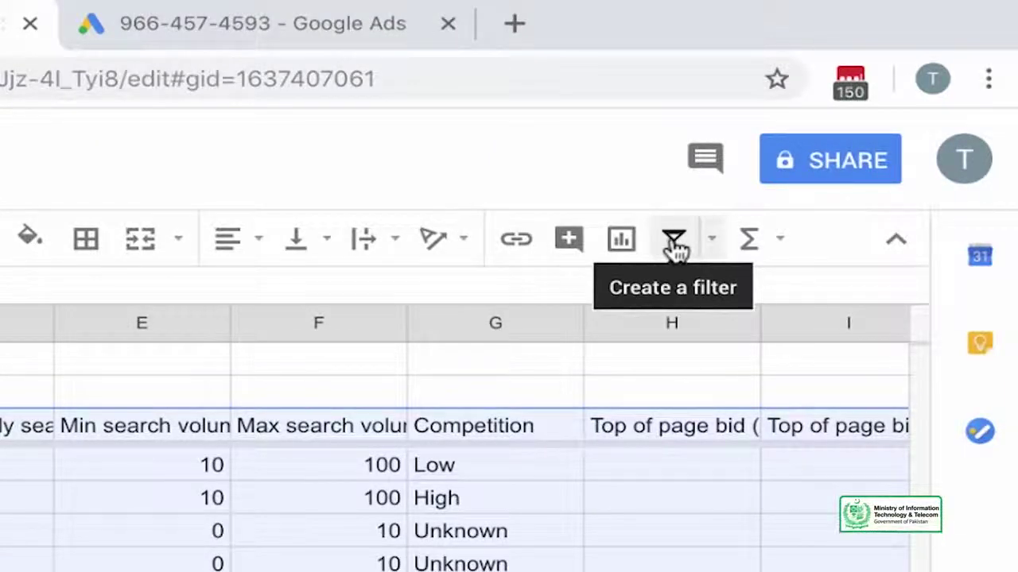
click(674, 243)
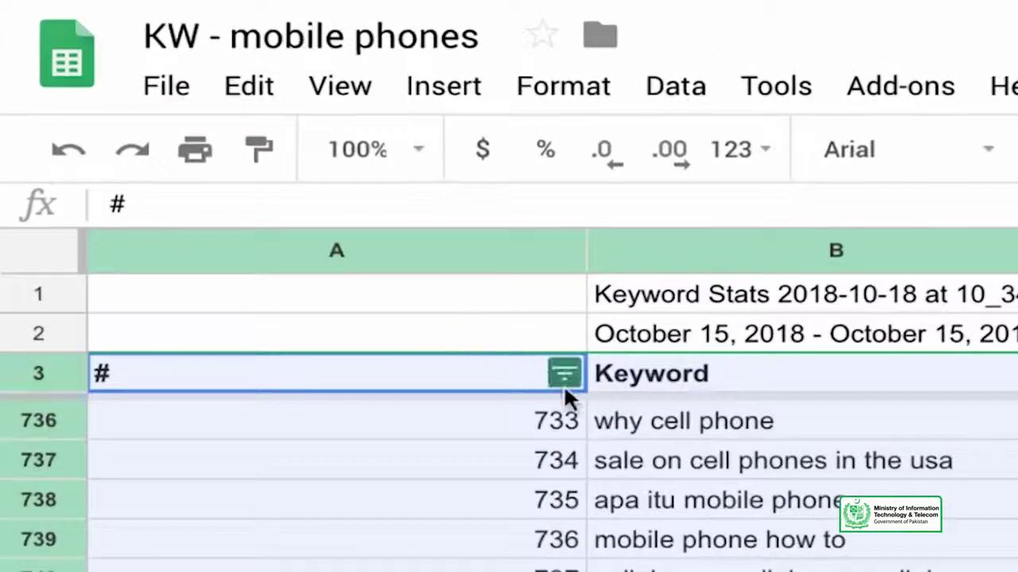
Return to the first keyword row and fit the width of the serial number column A to its contents.
scroll(510, 491, up, 20)
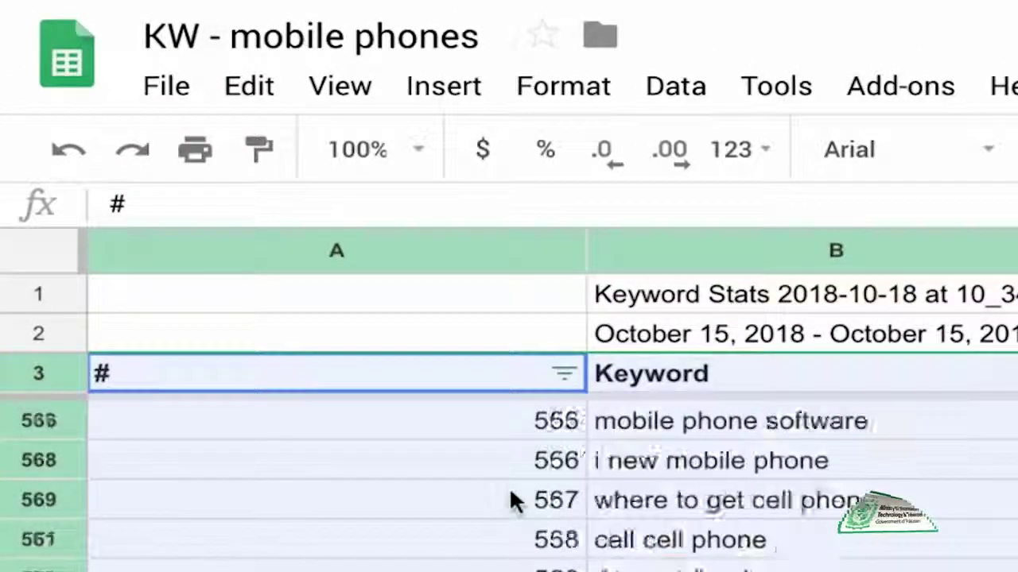
scroll(509, 499, up, 5)
click(509, 500)
key(ctrl+Up)
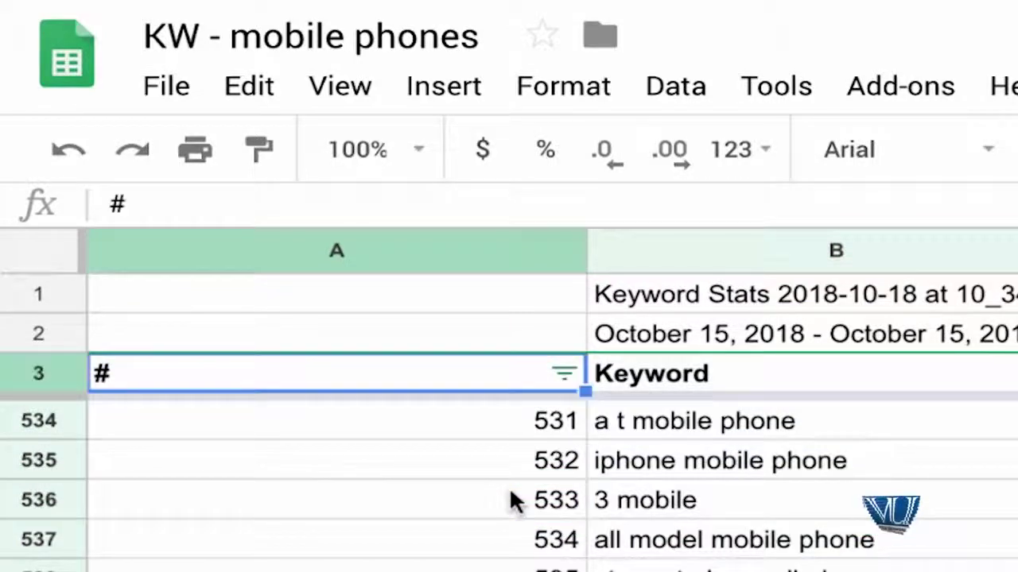
key(Down)
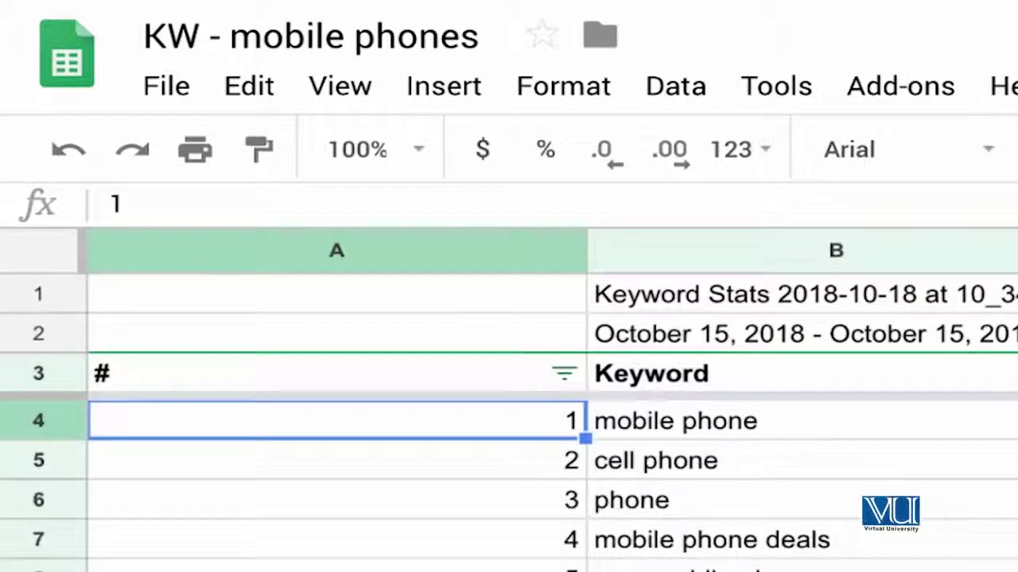
double_click(586, 239)
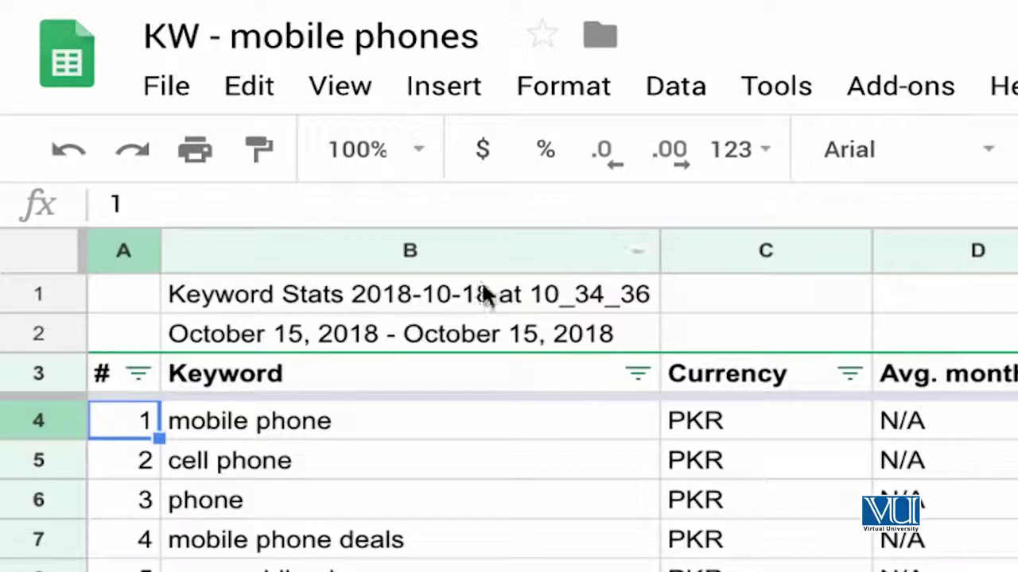
Sort the filtered keyword table by Min search volume in descending order (Z → A).
click(401, 455)
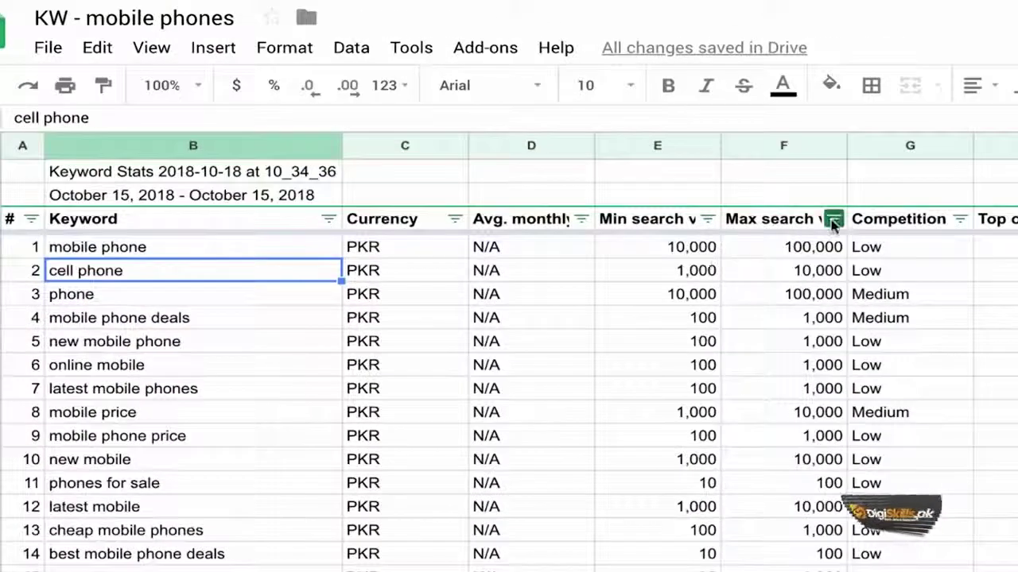
click(707, 220)
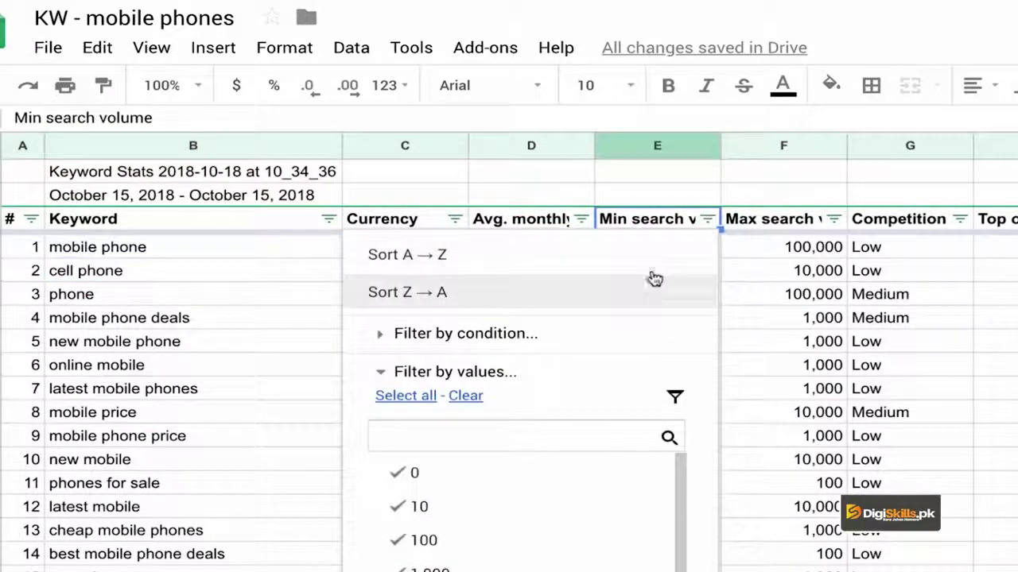
click(662, 216)
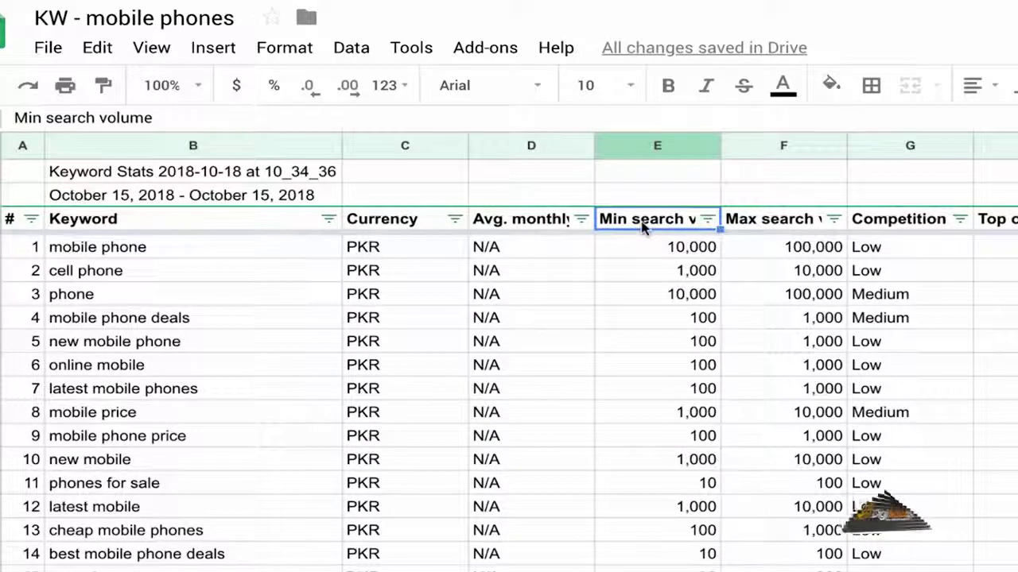
click(706, 219)
click(470, 302)
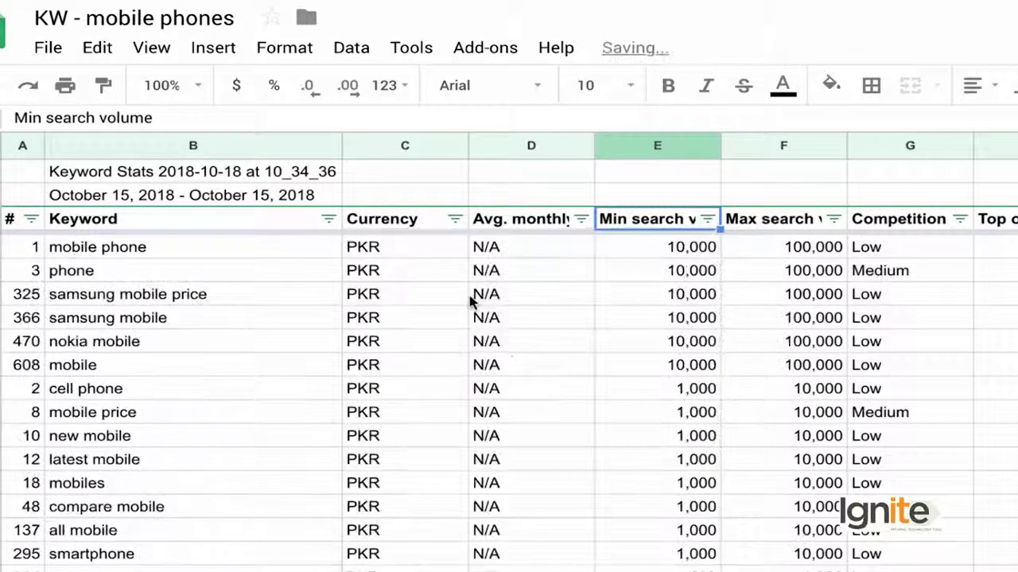
Examine the minimum search volumes down the sorted keyword list, starting from the highest-volume keywords.
click(671, 271)
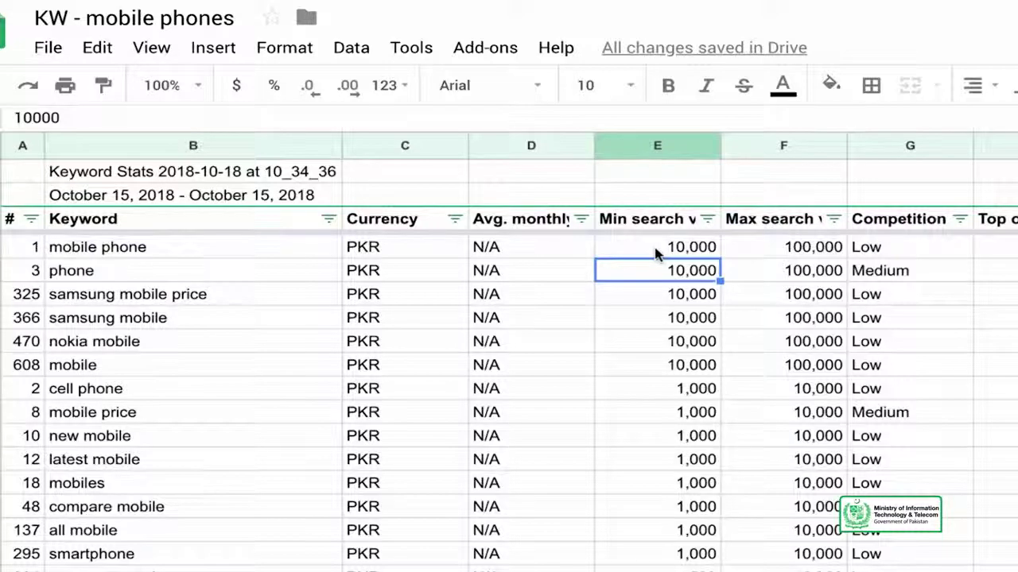
scroll(656, 253, down, 20)
scroll(655, 253, down, 20)
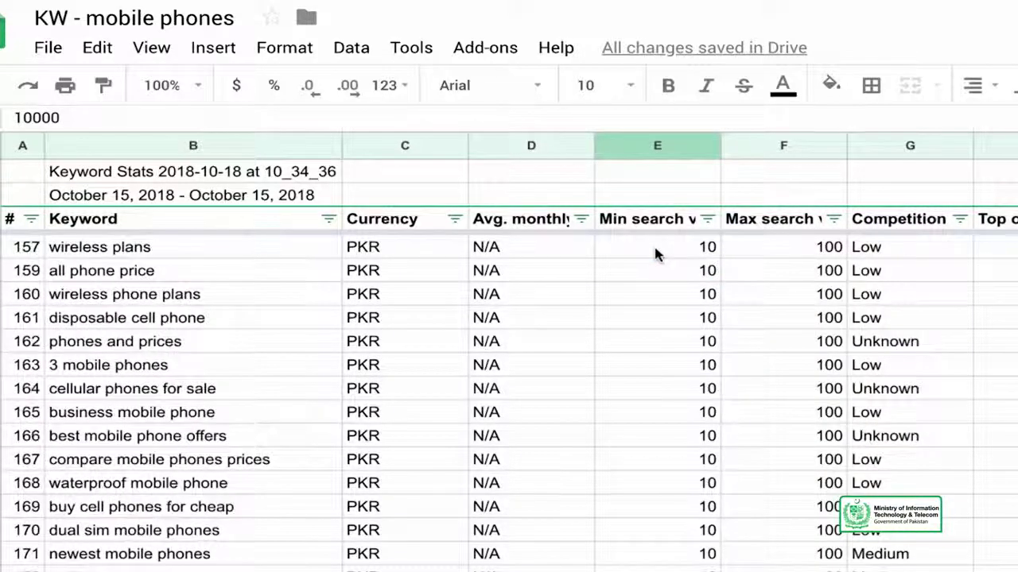